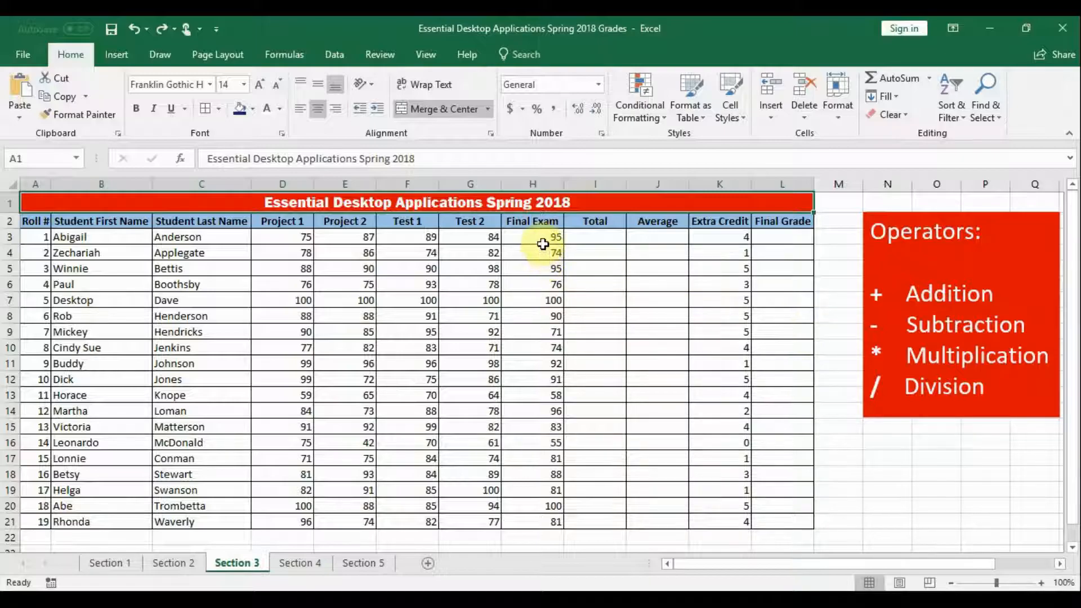
- Enter =D3+E3+F3+G3+H3 in Total cell I3 and fill the formula down through I21
{"action": "left_click", "coordinate": [590, 235]}
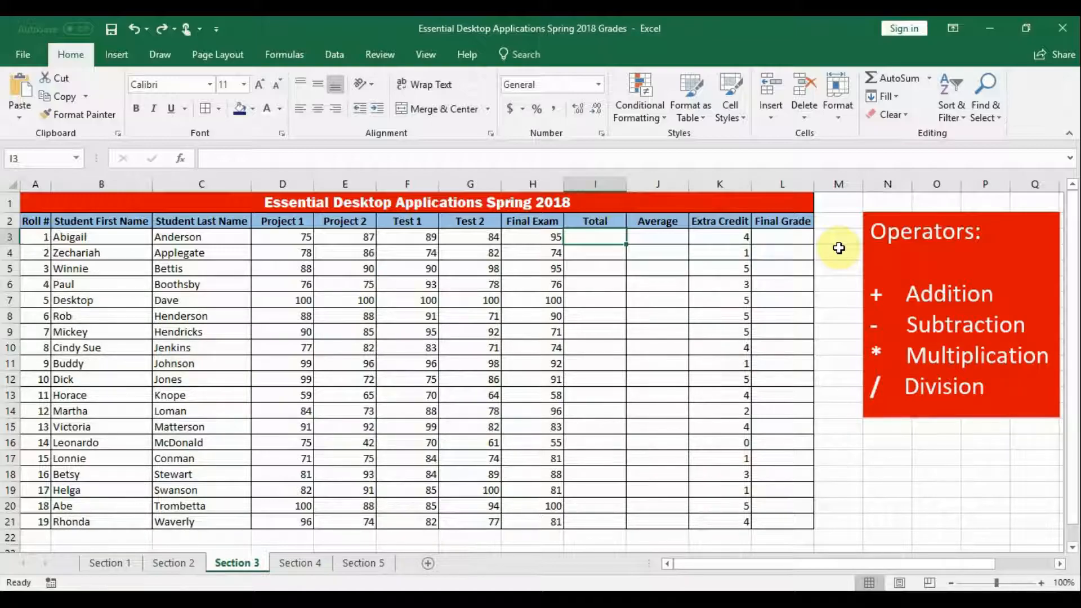
{"action": "type", "text": "="}
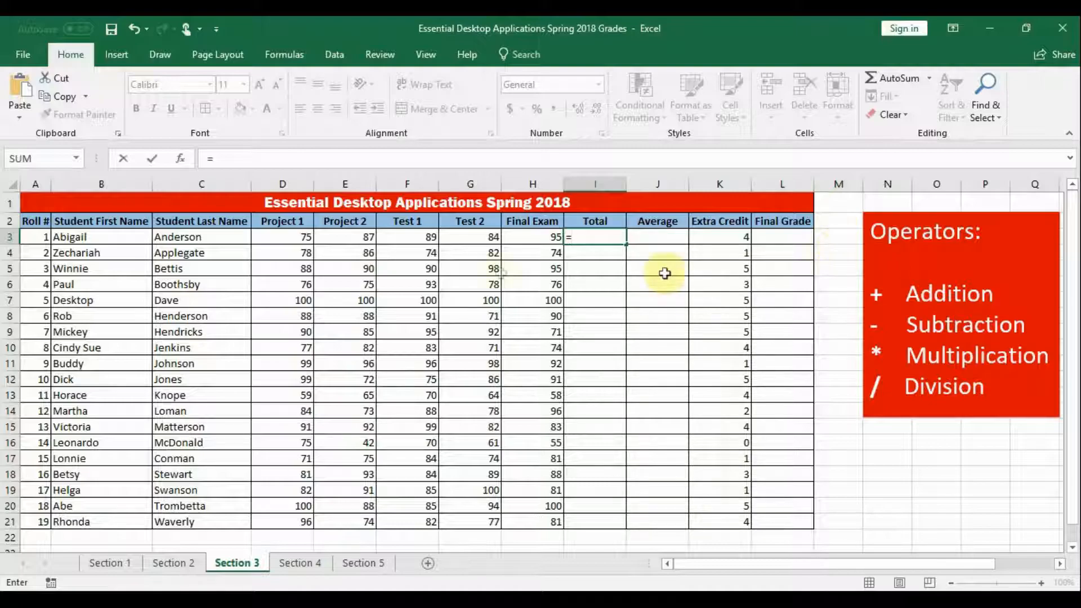
{"action": "left_click", "coordinate": [279, 236]}
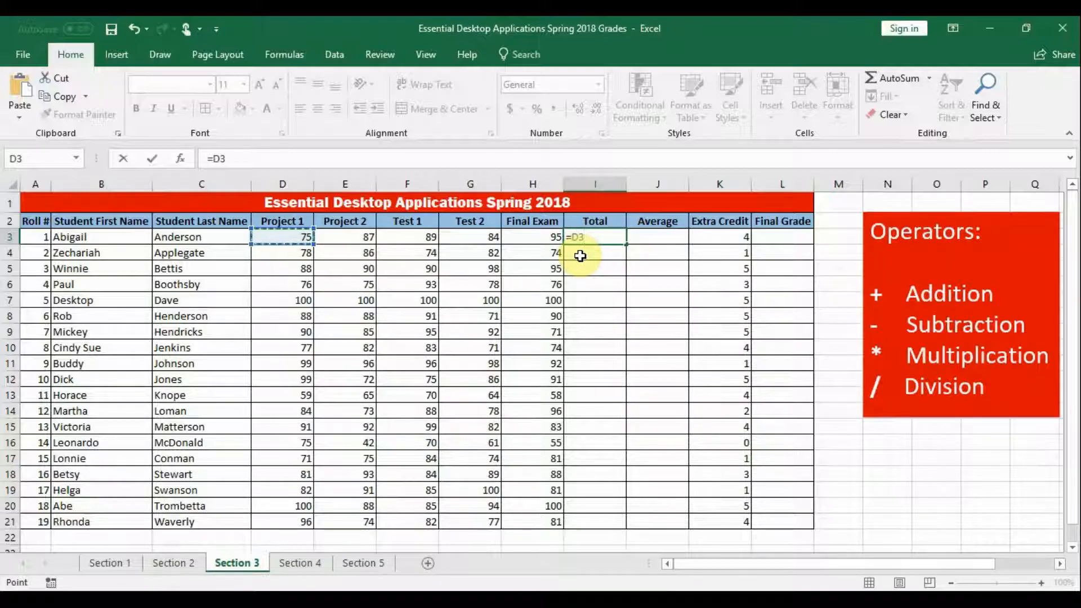
{"action": "type", "text": "+"}
{"action": "left_click", "coordinate": [337, 238]}
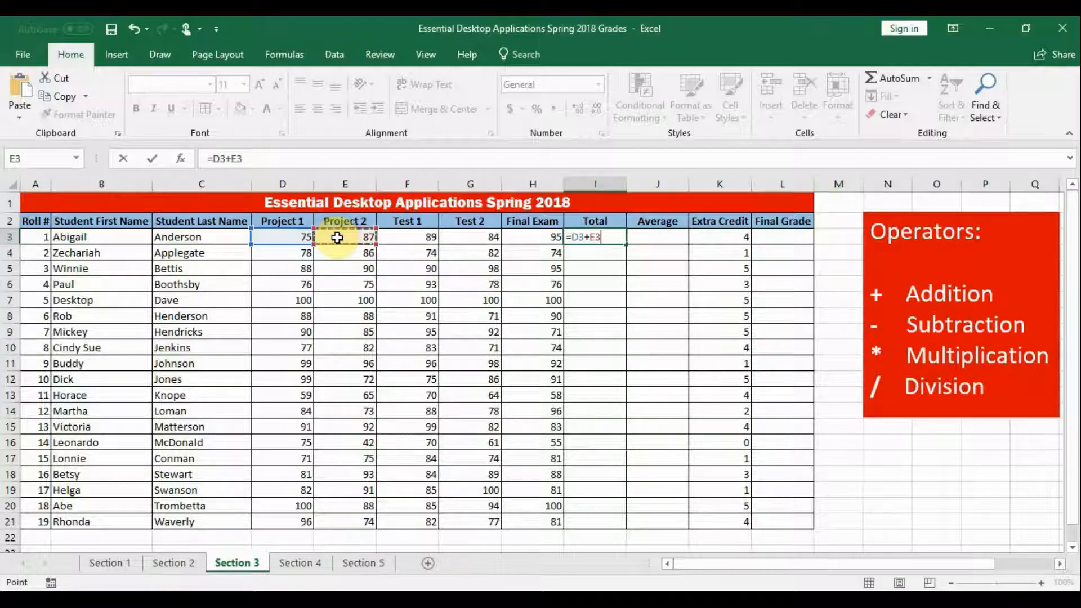
{"action": "type", "text": "+"}
{"action": "left_click", "coordinate": [411, 237]}
{"action": "type", "text": "+"}
{"action": "left_click", "coordinate": [467, 237]}
{"action": "type", "text": "+"}
{"action": "left_click", "coordinate": [533, 237]}
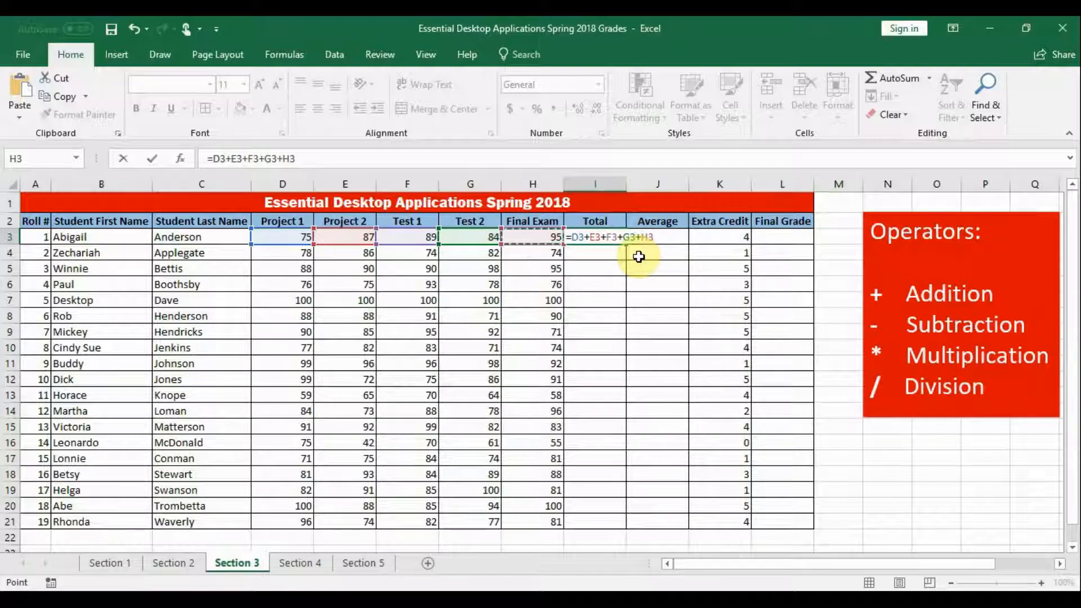
{"action": "key", "text": "Return"}
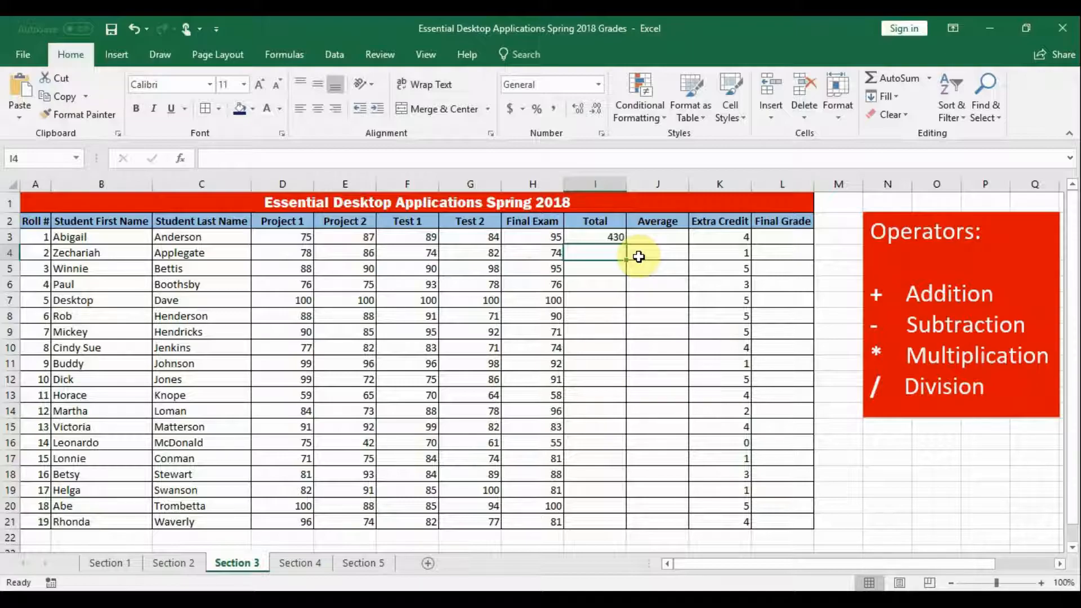
{"action": "left_click", "coordinate": [595, 238]}
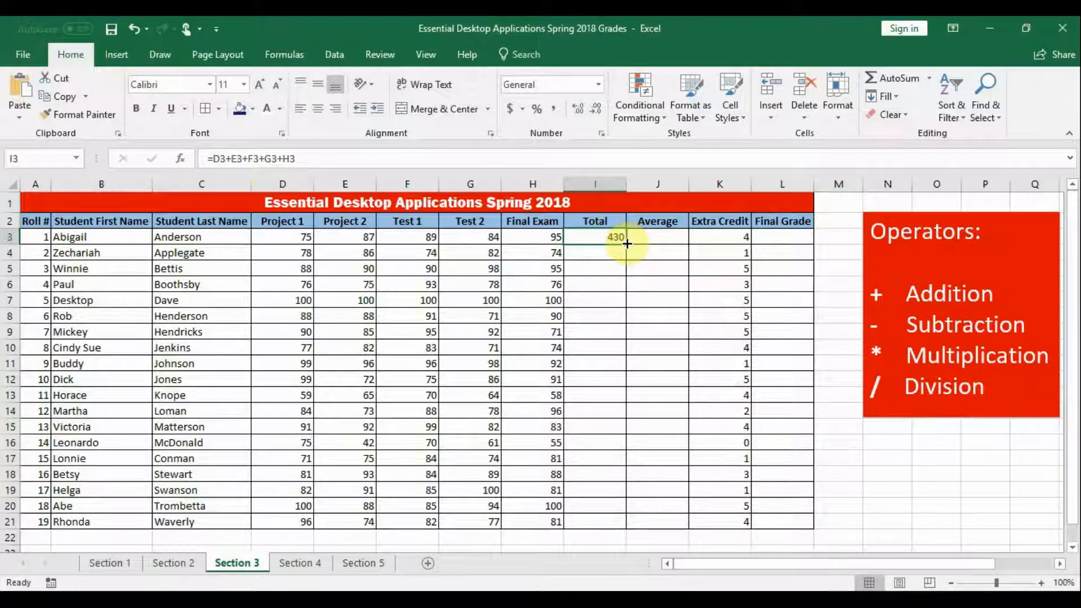
{"action": "left_click_drag", "start_coordinate": [626, 243], "coordinate": [629, 527]}
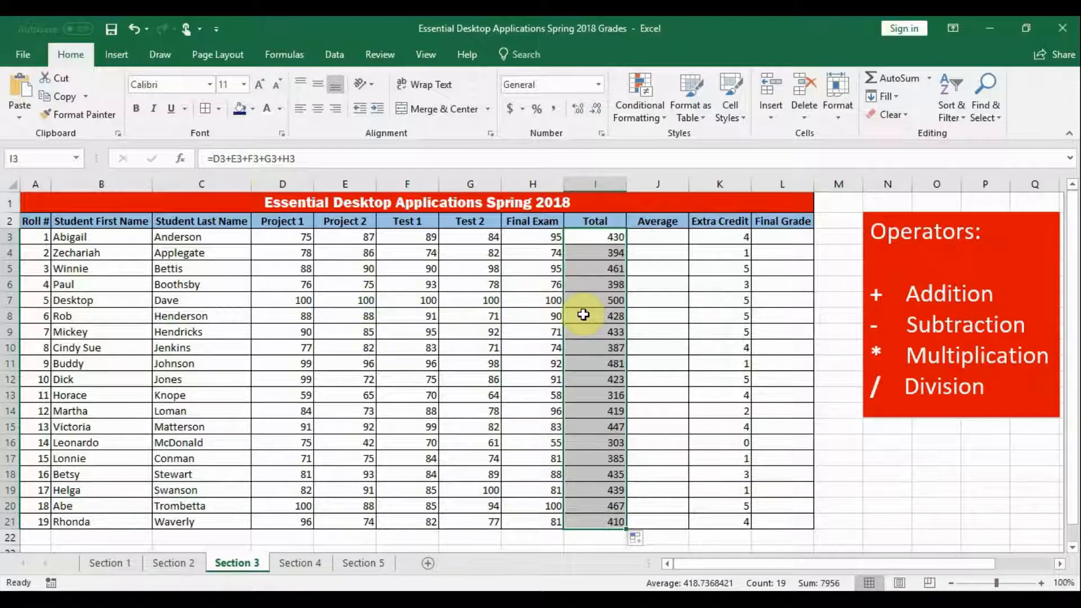
- Enter =I3/5 in Average cell J3 and fill the formula down through J21
{"action": "left_click", "coordinate": [656, 236]}
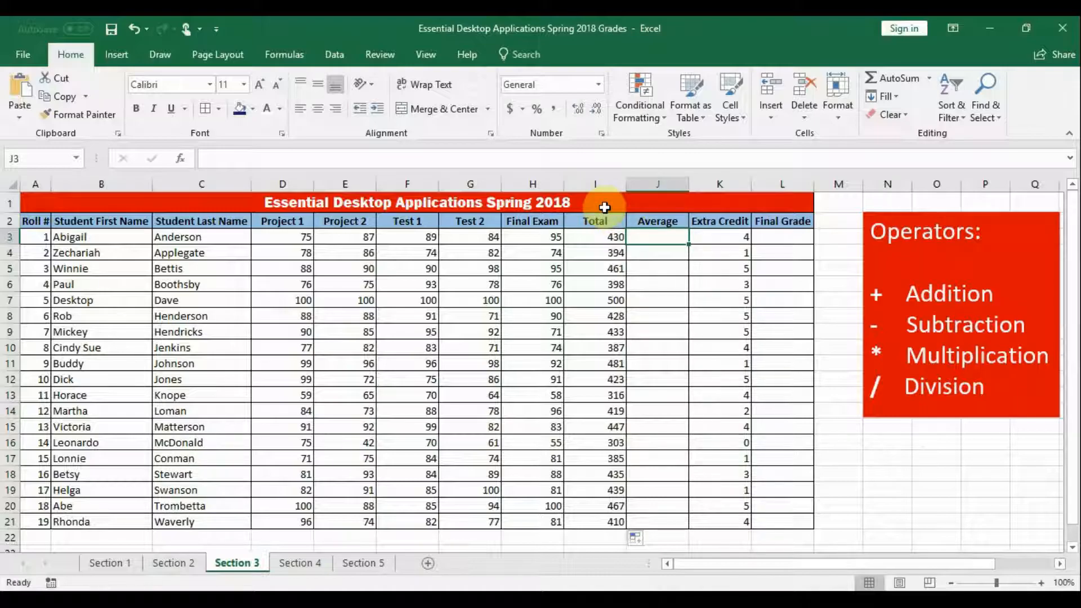
{"action": "type", "text": "="}
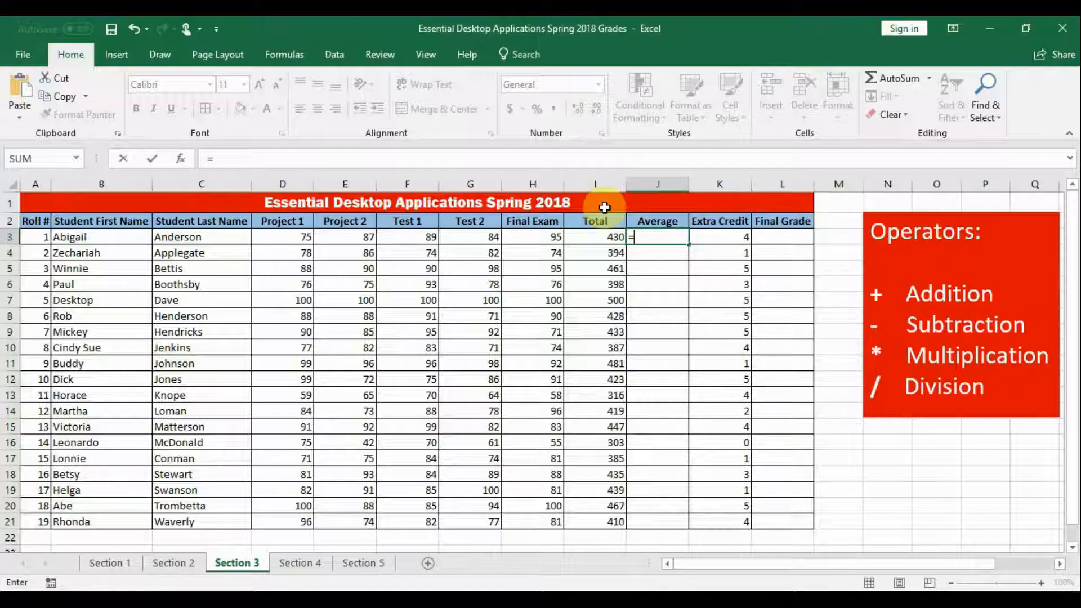
{"action": "left_click", "coordinate": [590, 236]}
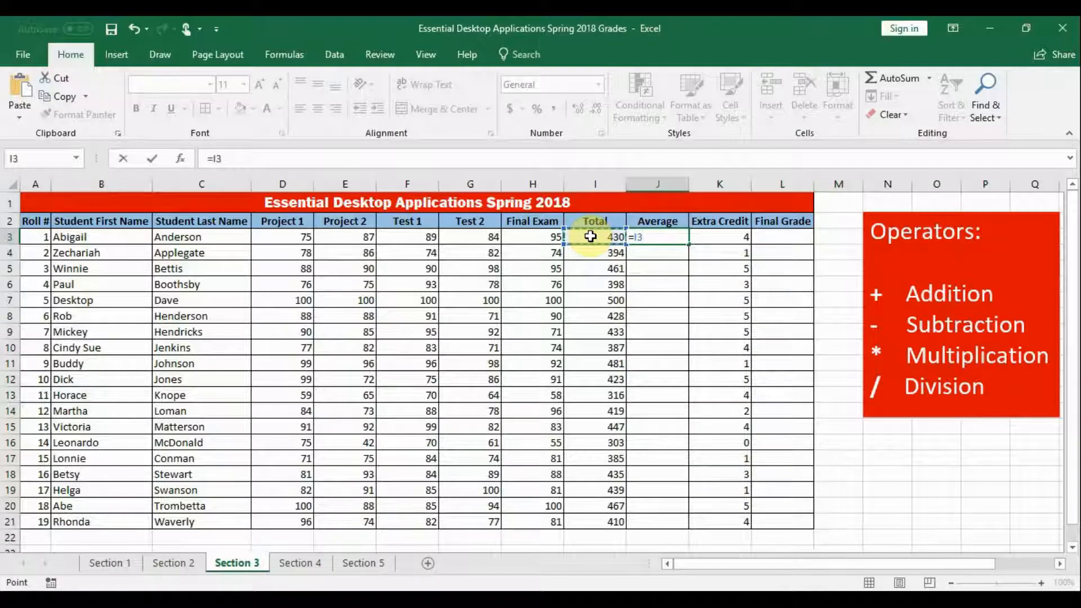
{"action": "type", "text": "/"}
{"action": "type", "text": "5"}
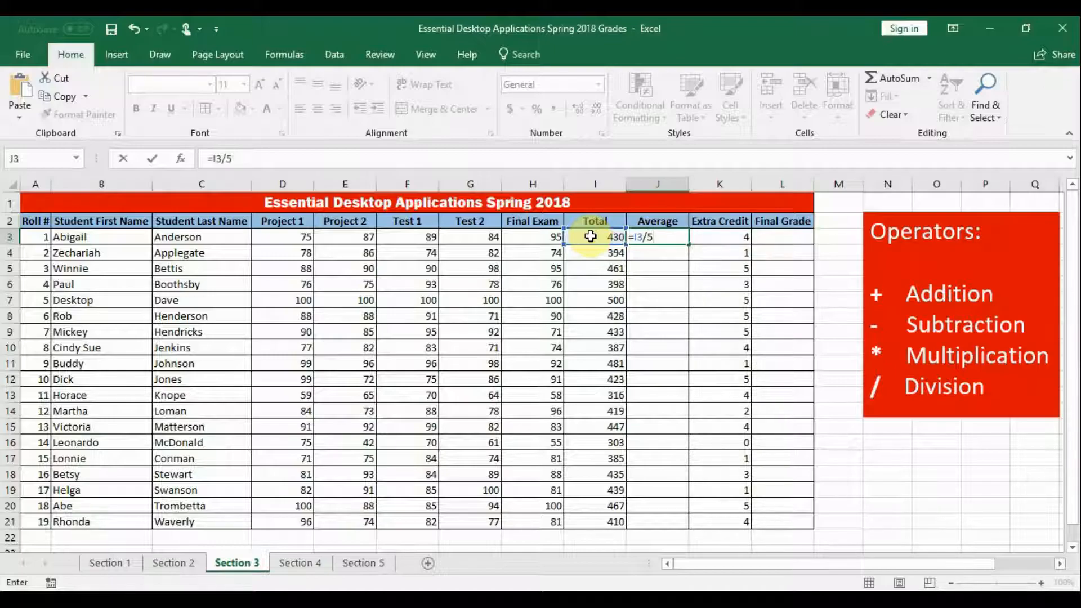
{"action": "key", "text": "Return"}
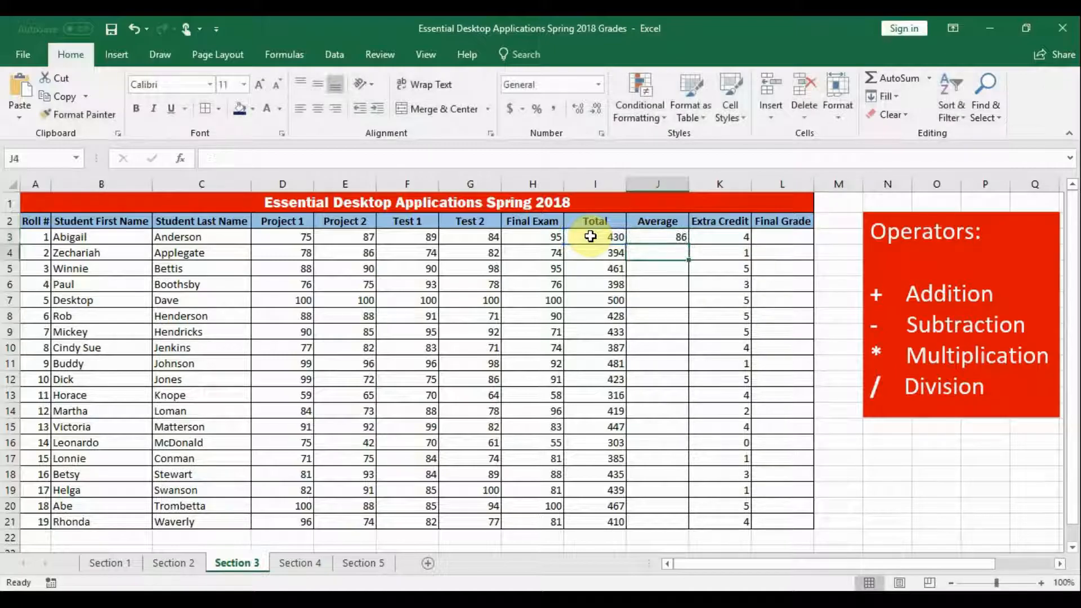
{"action": "left_click", "coordinate": [657, 238]}
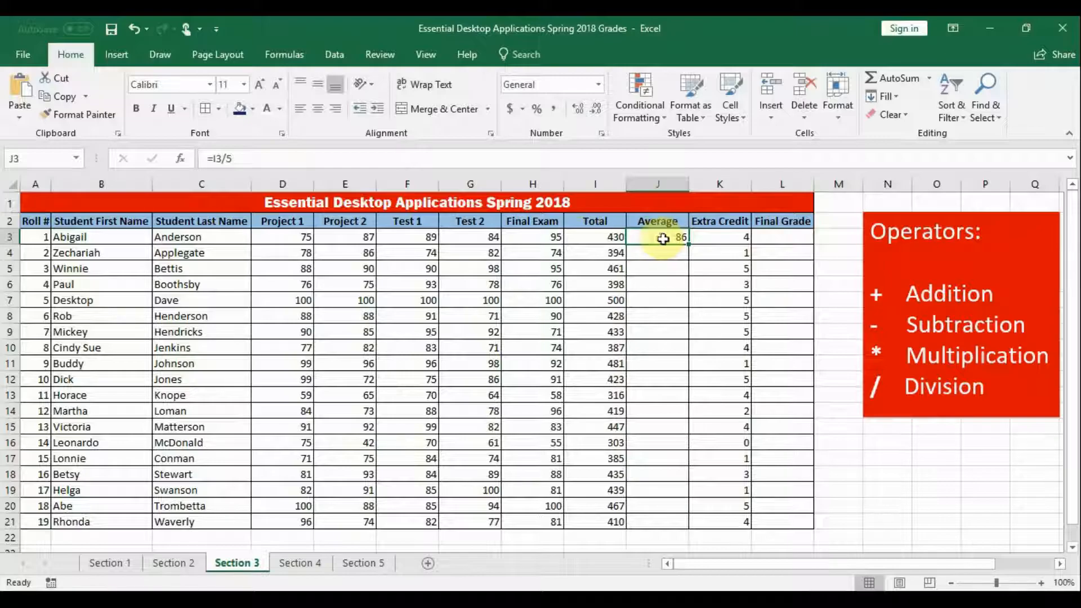
{"action": "left_click_drag", "start_coordinate": [697, 306], "coordinate": [705, 526]}
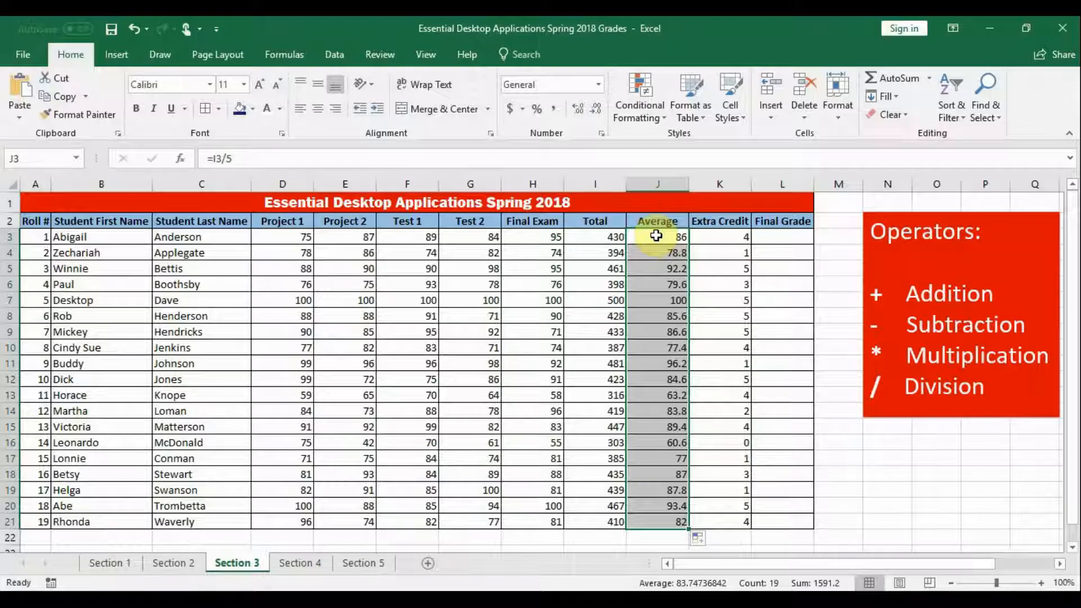
- Format the averages in J3:J21 with the Number category and 2 decimal places
{"action": "left_click", "coordinate": [600, 90]}
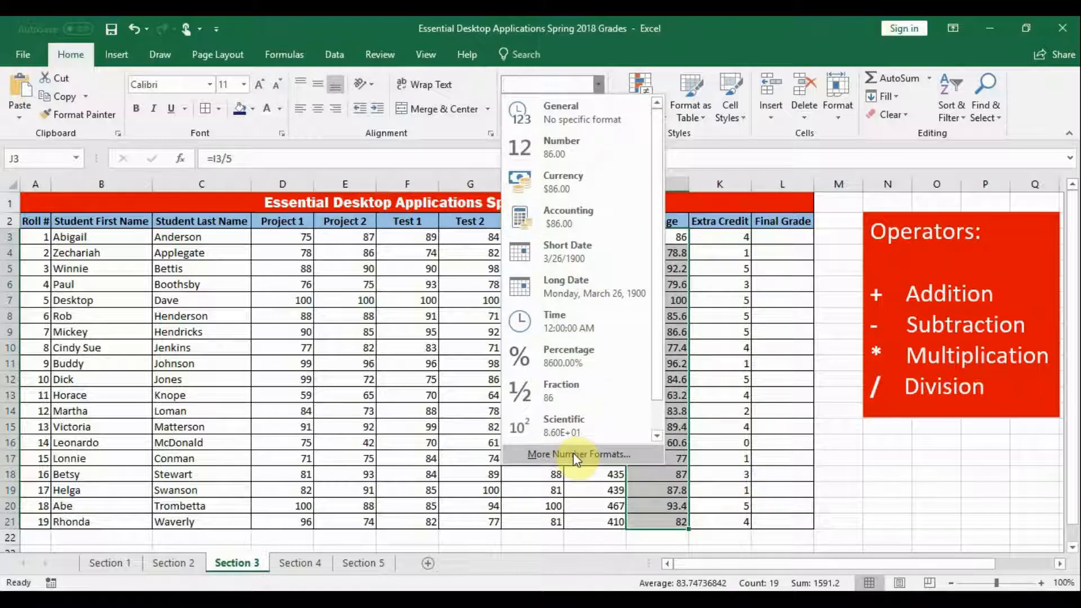
{"action": "left_click", "coordinate": [573, 453]}
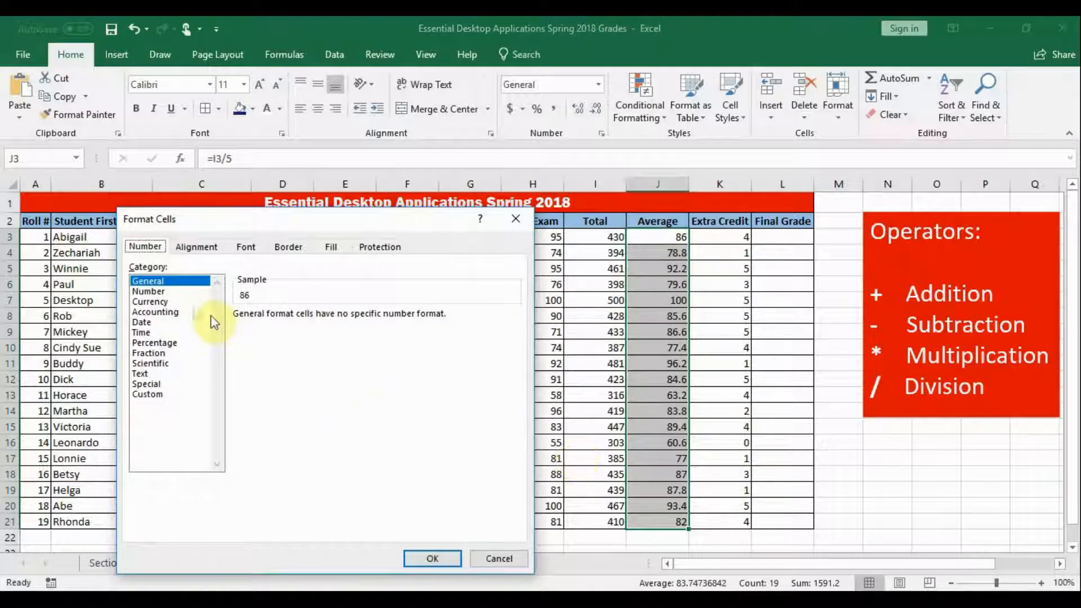
{"action": "left_click", "coordinate": [160, 293]}
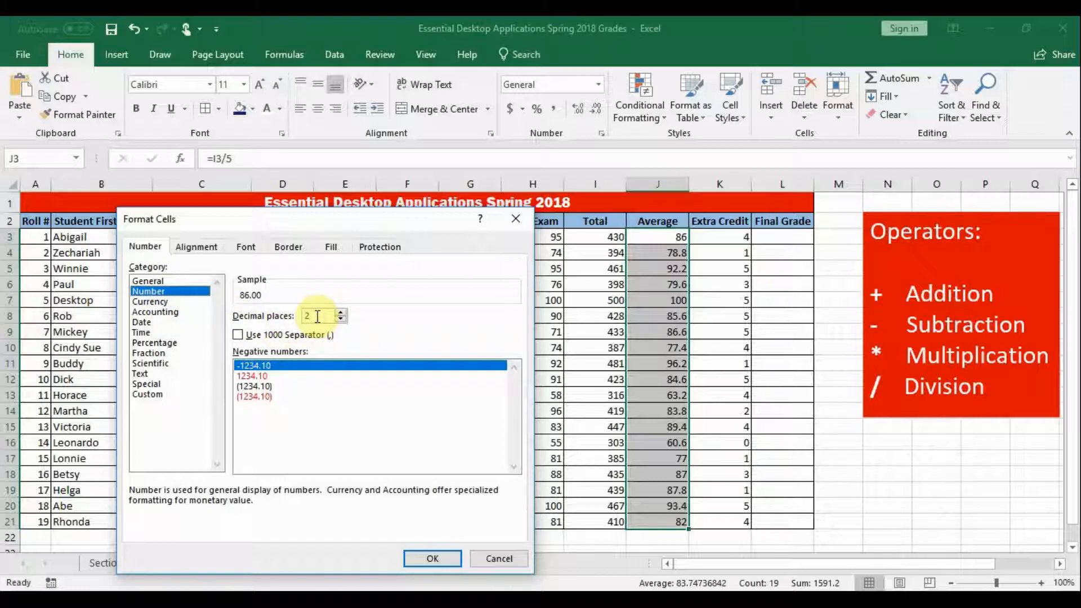
{"action": "left_click", "coordinate": [426, 557]}
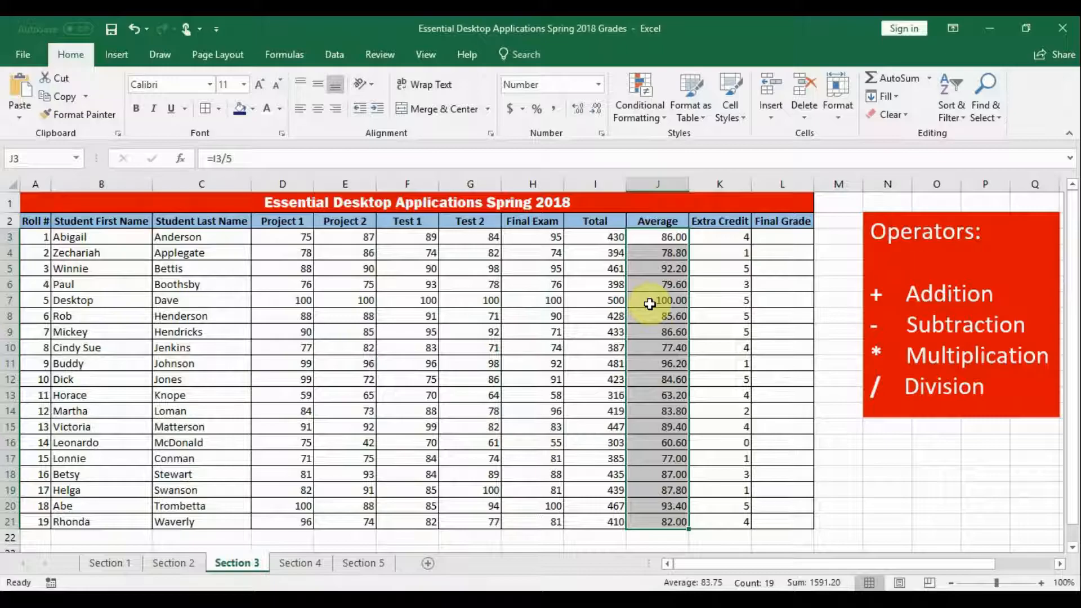
- Enter =J3+K3 in Final Grade cell L3 and fill the formula down through L21
{"action": "left_click", "coordinate": [787, 237]}
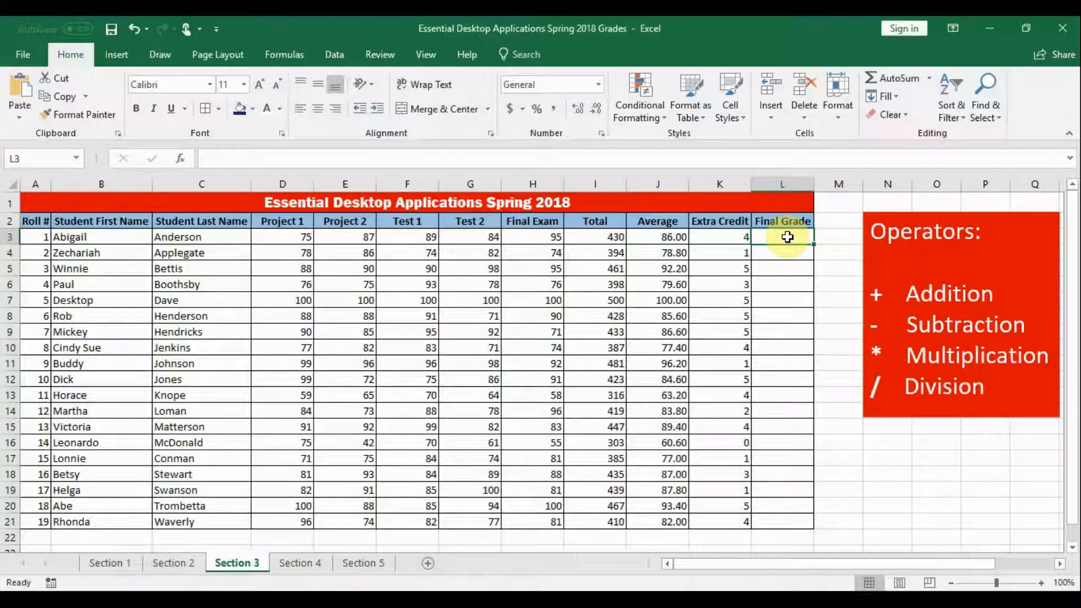
{"action": "type", "text": "="}
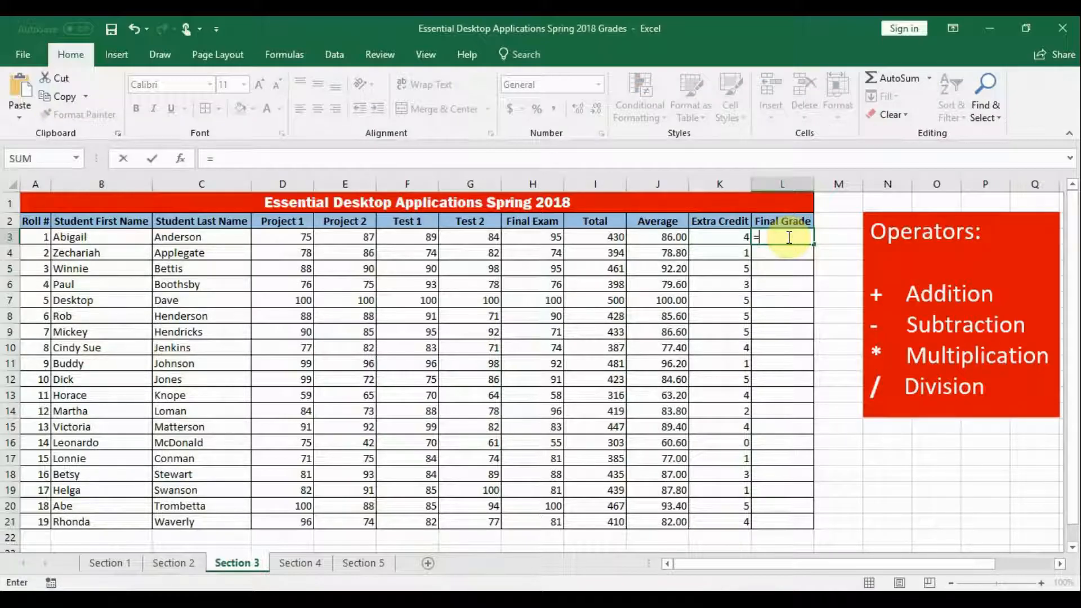
{"action": "left_click", "coordinate": [650, 238]}
{"action": "type", "text": "+"}
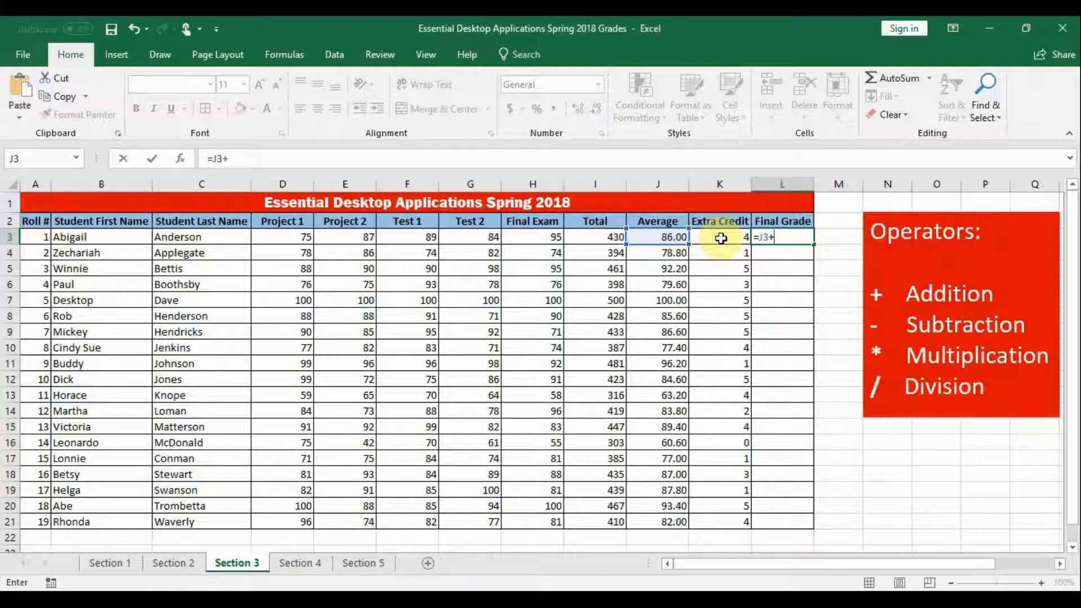
{"action": "left_click", "coordinate": [721, 237]}
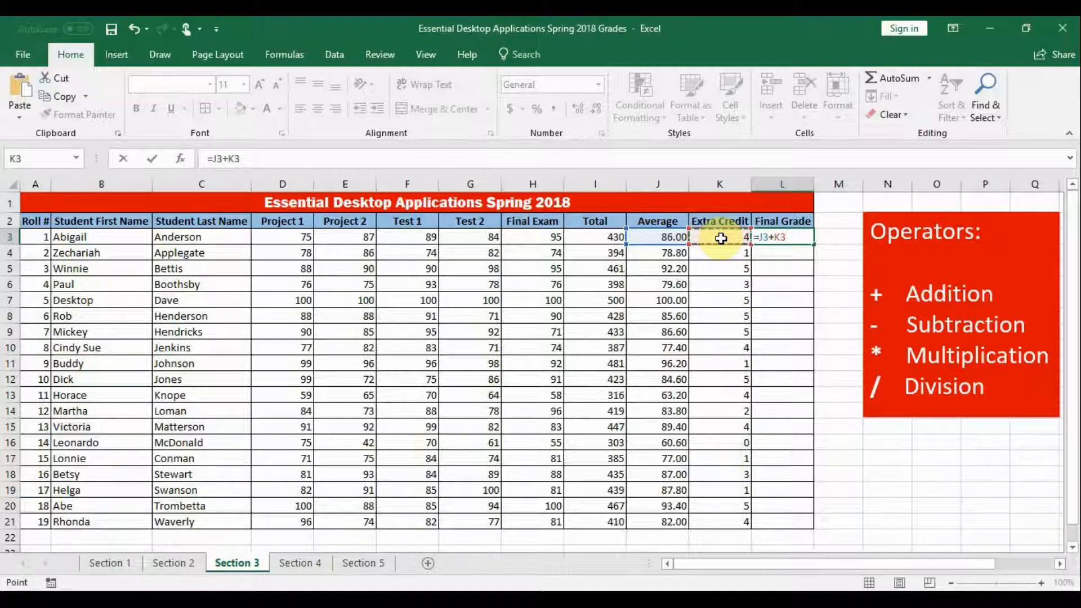
{"action": "key", "text": "ctrl+Return"}
{"action": "left_click_drag", "start_coordinate": [813, 245], "coordinate": [835, 532]}
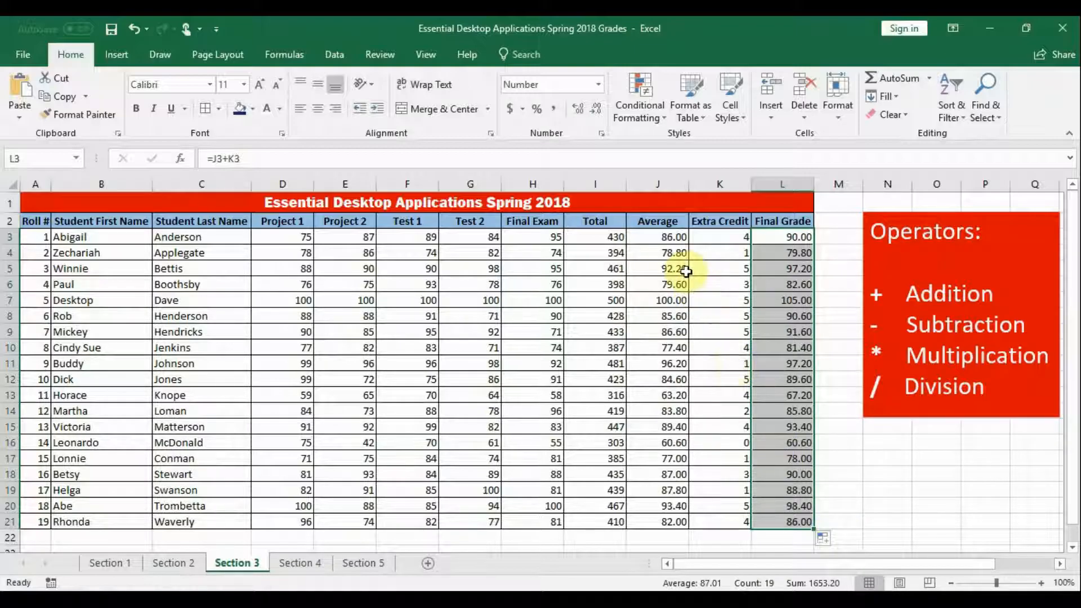
{"action": "left_click", "coordinate": [501, 203]}
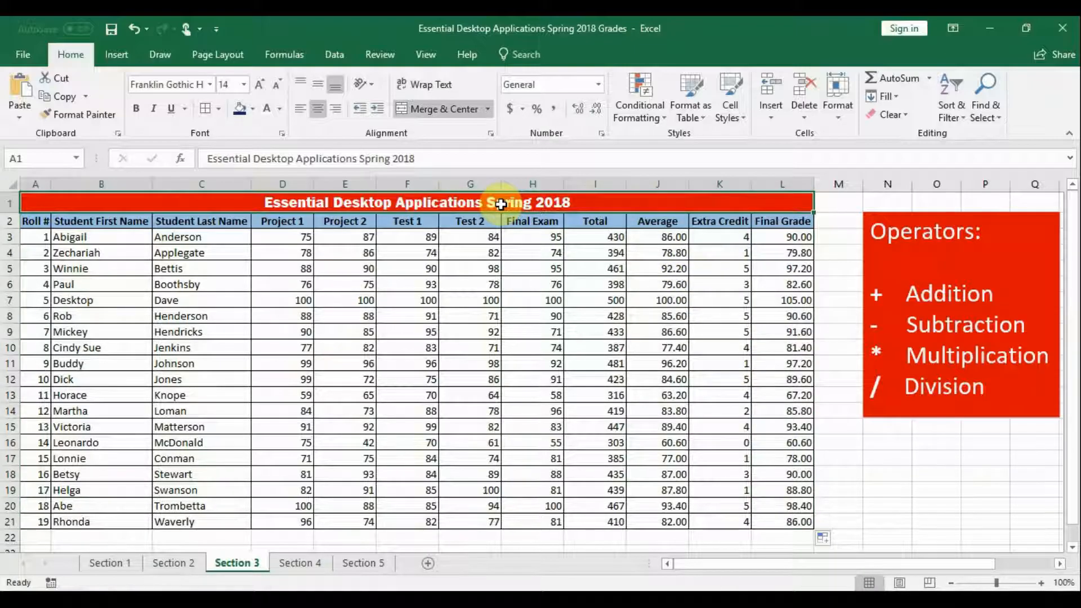